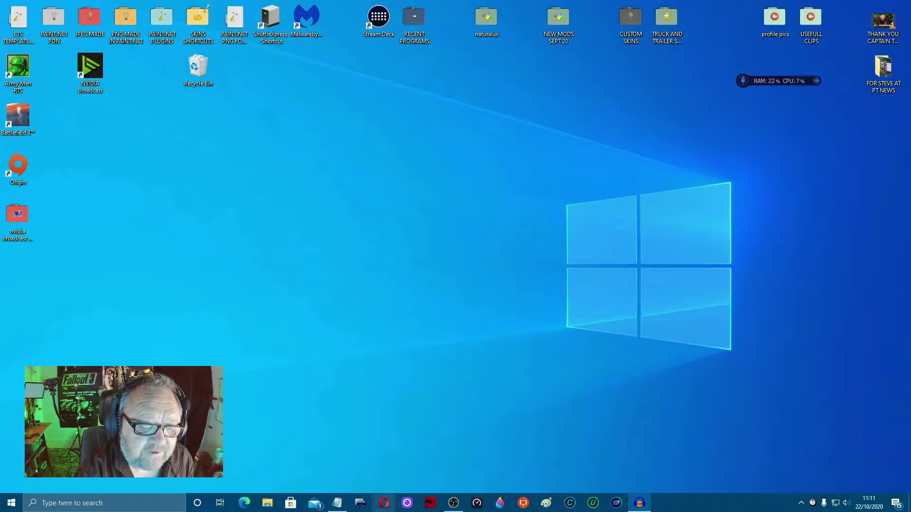
# Switch to Opera, search the web for "nvidia broadcast download", view NVIDIA's Broadcast app page and close the browser
pyautogui.click(388, 506)
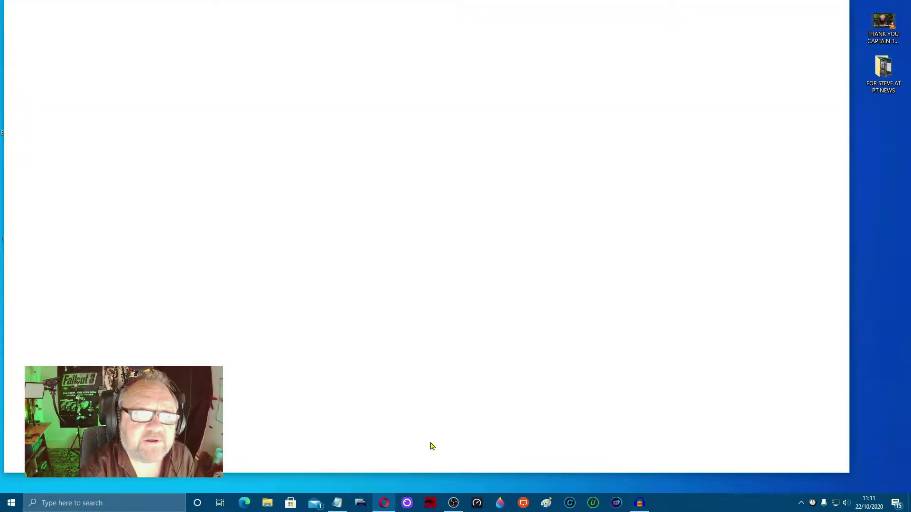
pyautogui.click(342, 92)
pyautogui.write('NVIDIA')
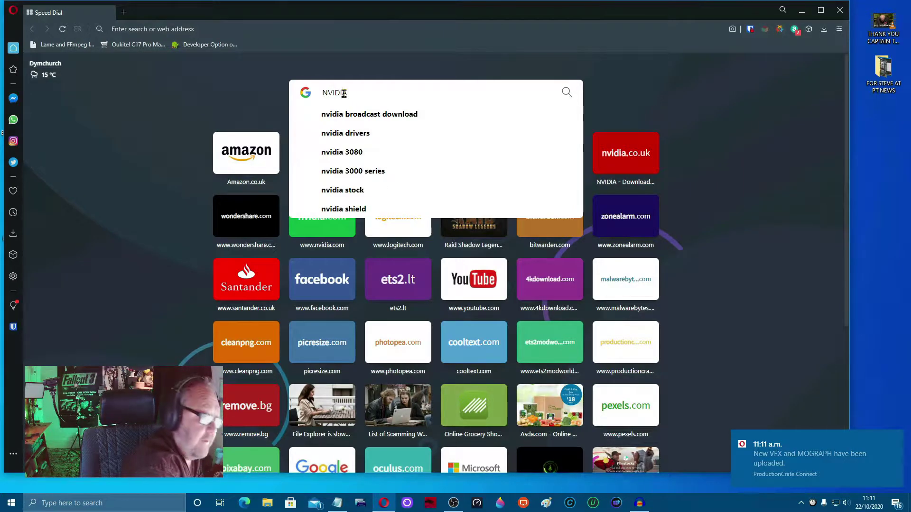
pyautogui.click(355, 114)
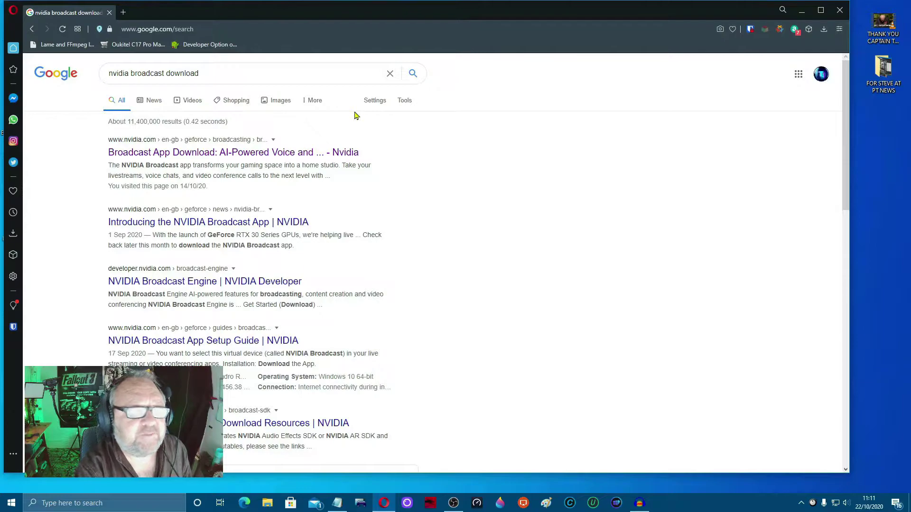
pyautogui.click(206, 223)
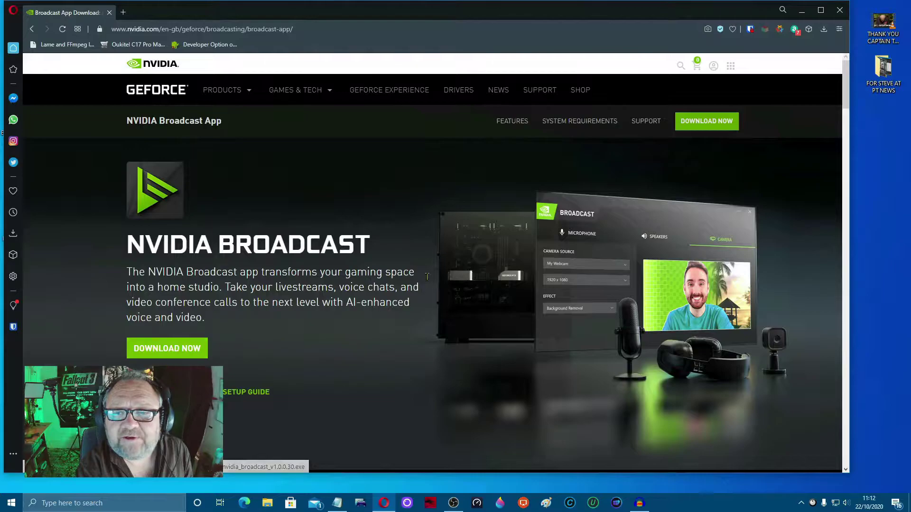
pyautogui.click(840, 9)
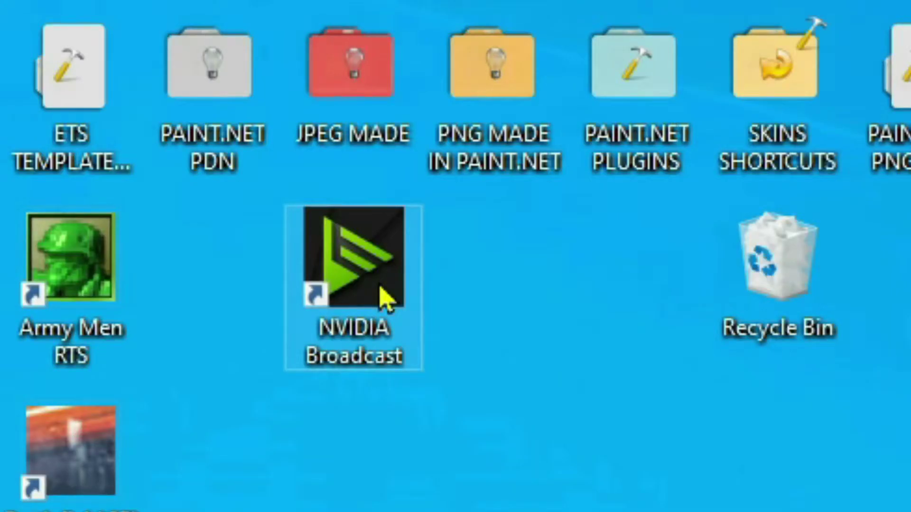
# Launch NVIDIA Broadcast, and in the OBS audio settings set Mic/Auxiliary Audio to Microphone (NVIDIA Broadcast)
pyautogui.doubleClick(386, 299)
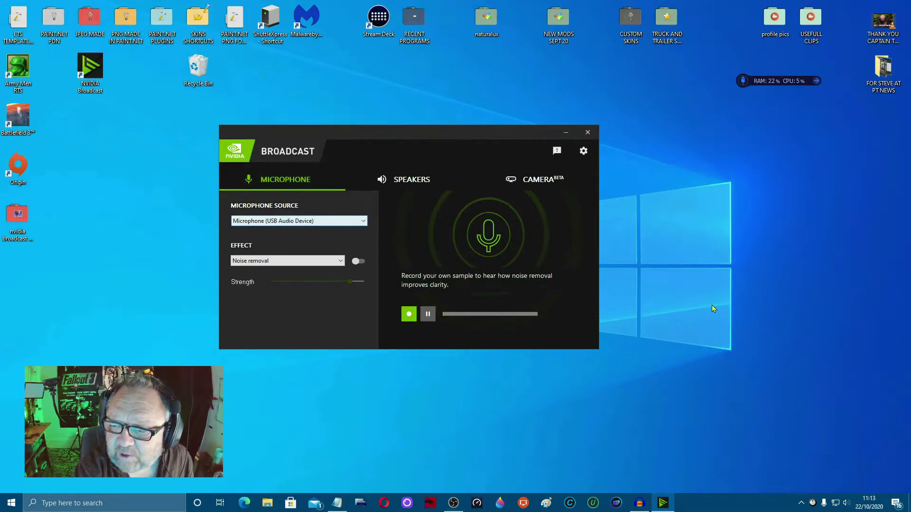
pyautogui.hotkey('alt', 'Tab')
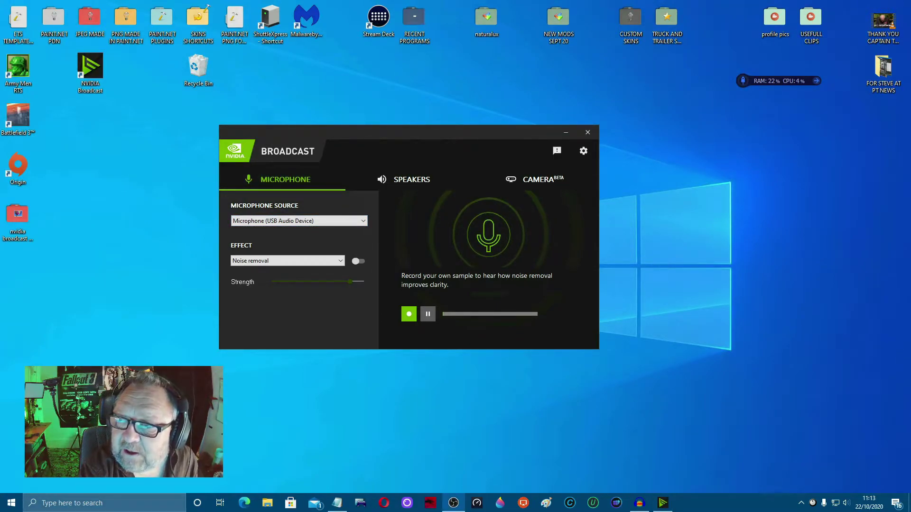
pyautogui.moveTo(853, 14); pyautogui.dragTo(503, 19)
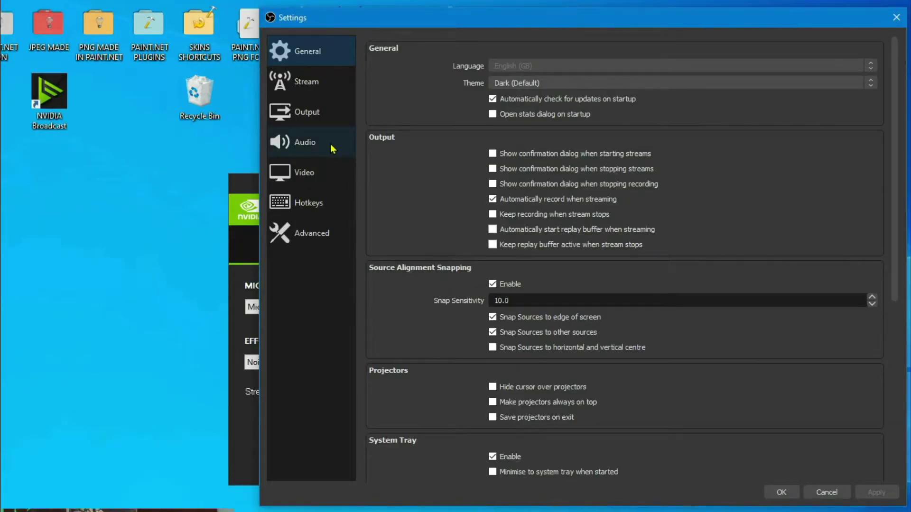
pyautogui.click(332, 149)
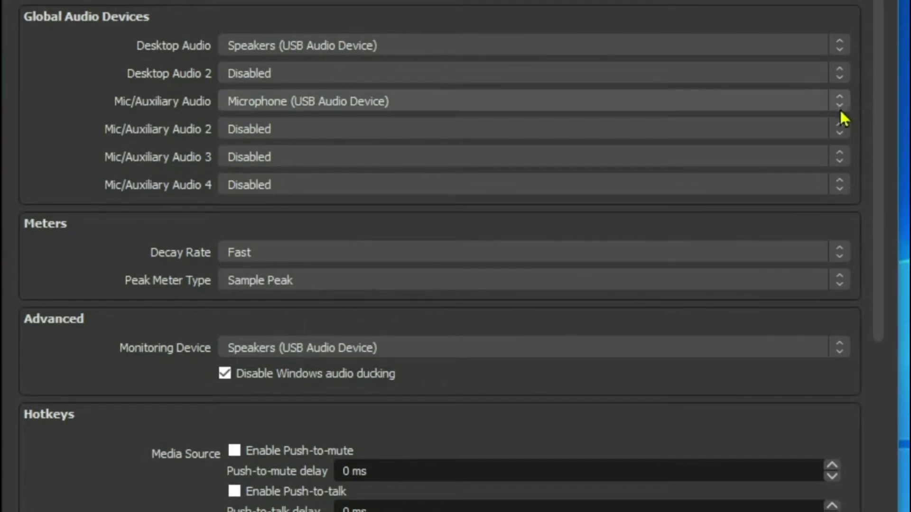
pyautogui.click(838, 108)
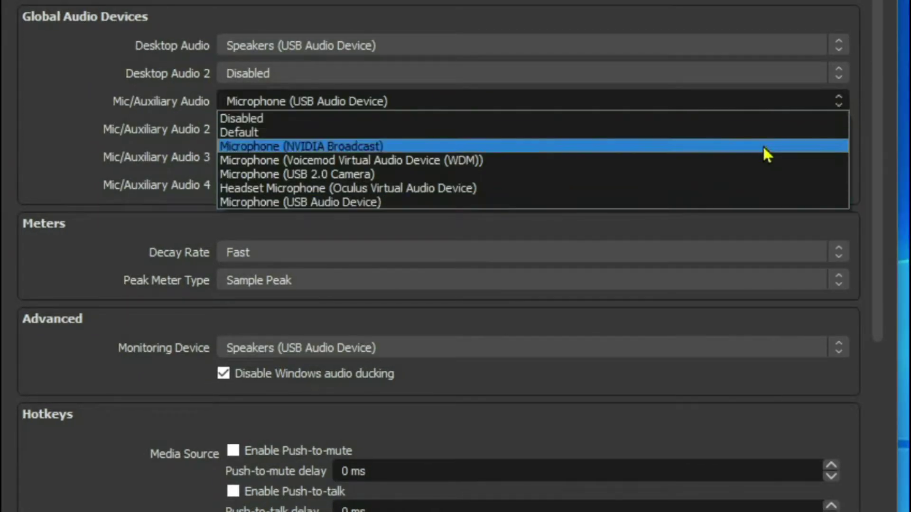
pyautogui.click(736, 146)
pyautogui.click(826, 470)
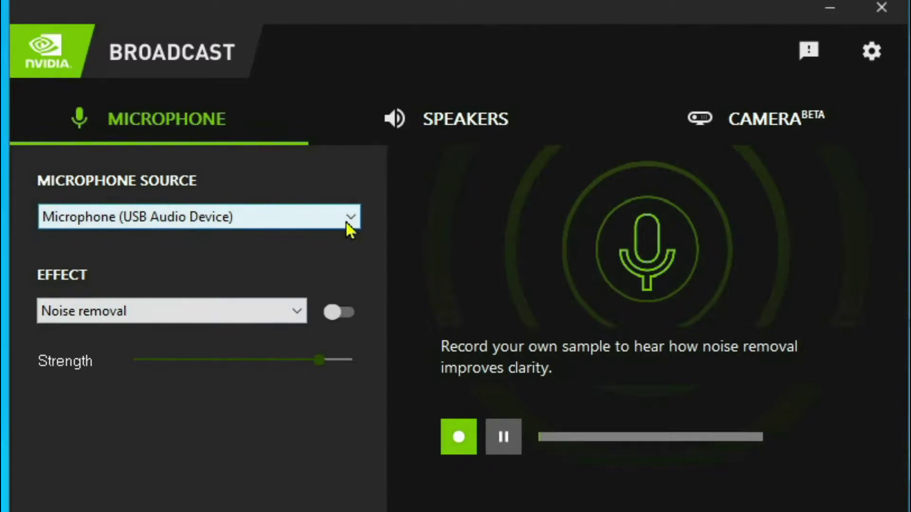
# Select Microphone (USB Audio Device) as the NVIDIA Broadcast microphone source, and try noise removal at about half strength before switching it off
pyautogui.click(347, 221)
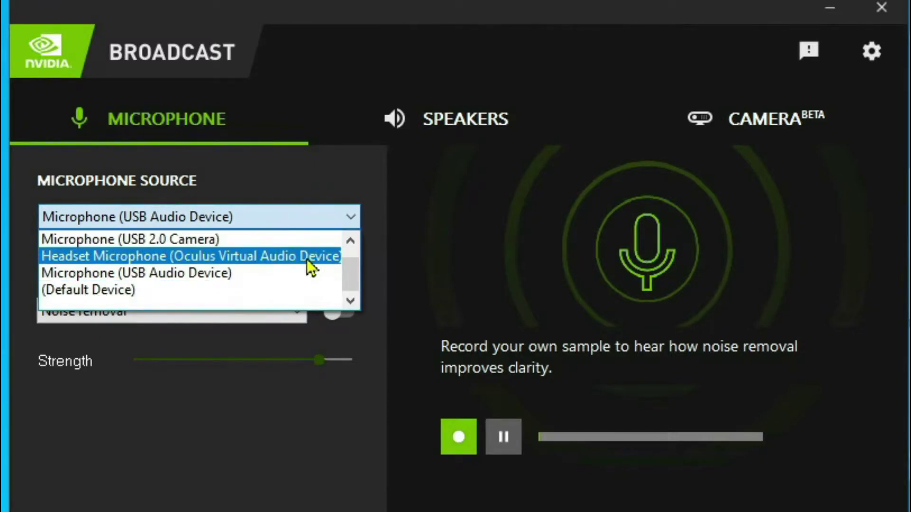
pyautogui.click(279, 273)
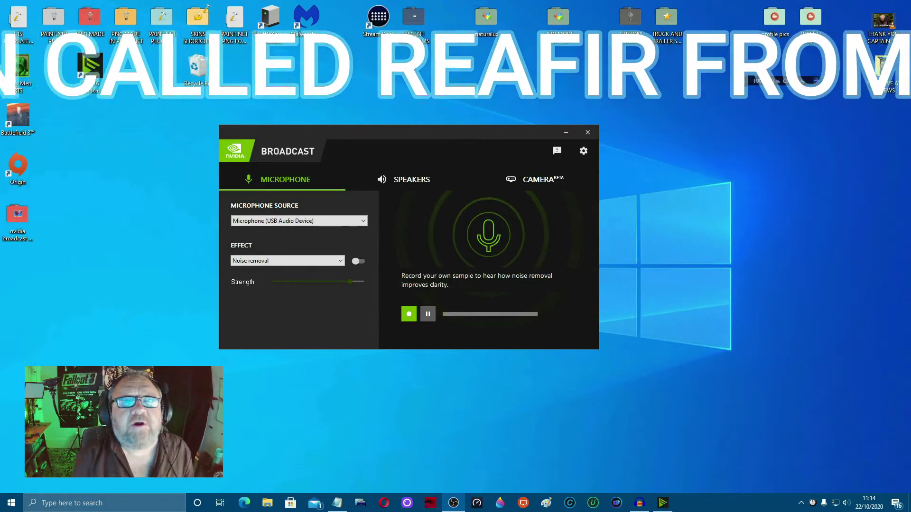
pyautogui.click(358, 262)
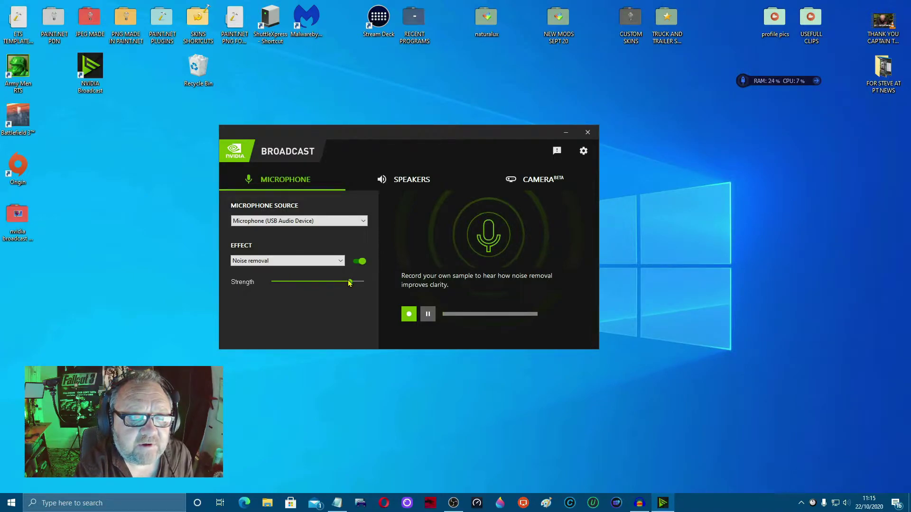
pyautogui.moveTo(349, 283); pyautogui.dragTo(313, 281)
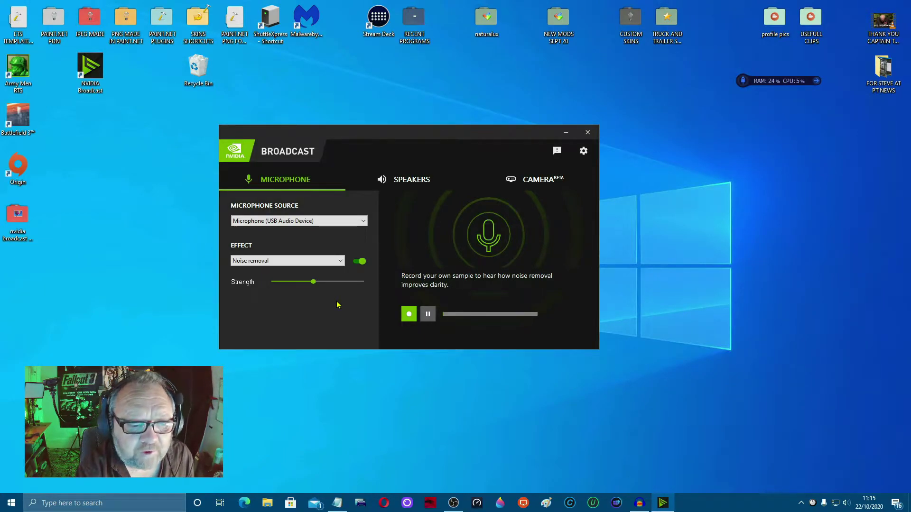
pyautogui.click(359, 261)
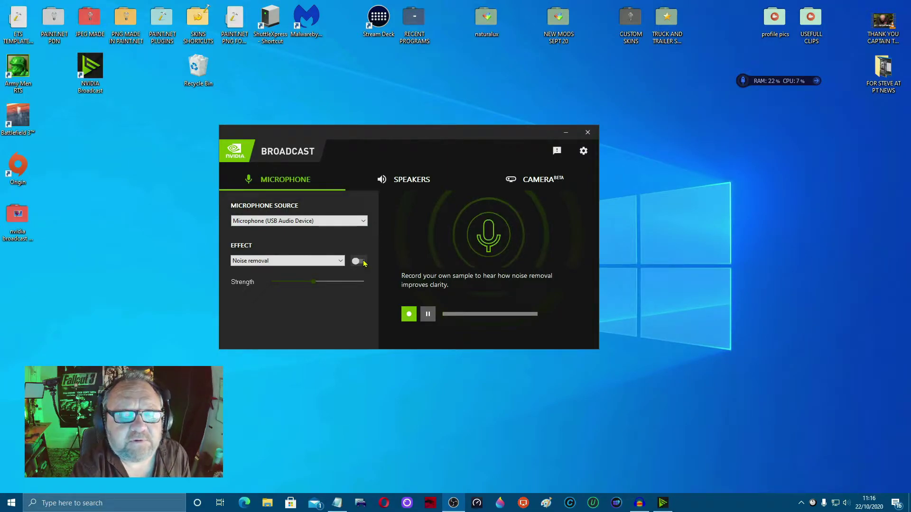
# Review the speaker and camera settings in NVIDIA Broadcast, and check the device choices of the webcam source in OBS
pyautogui.click(420, 186)
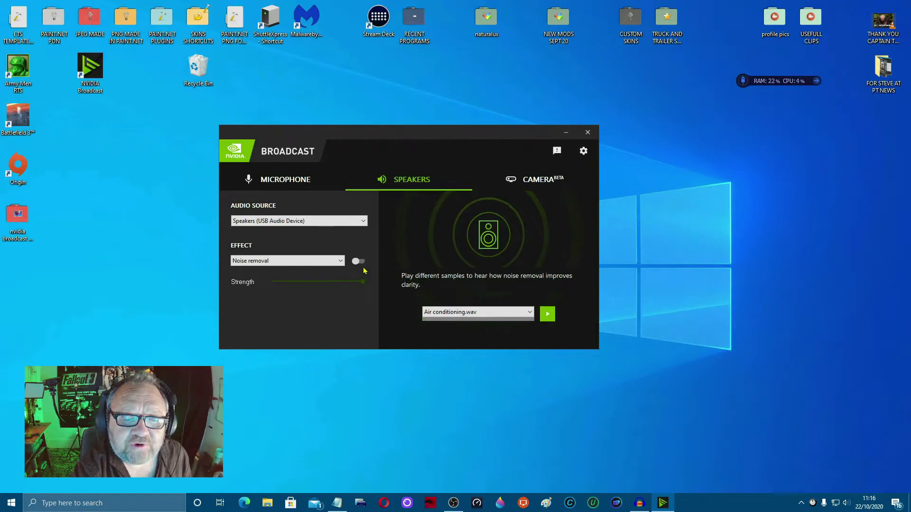
pyautogui.click(525, 188)
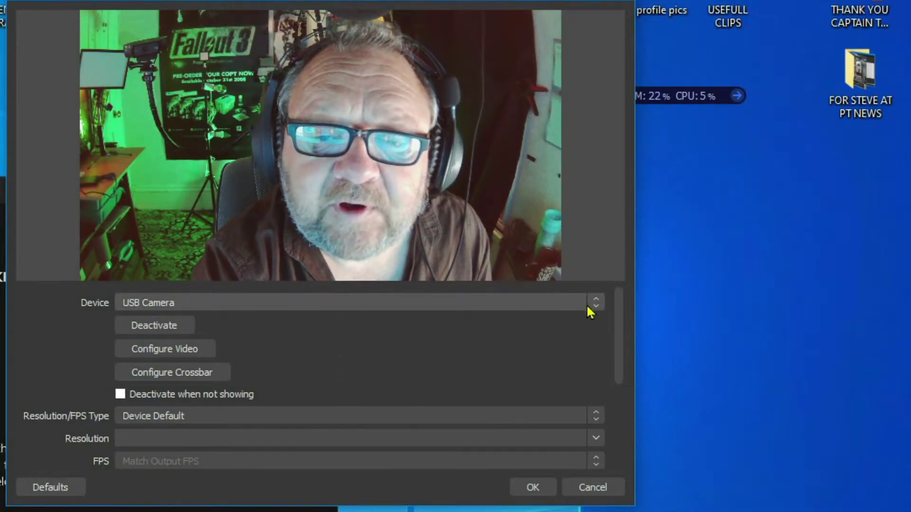
pyautogui.click(594, 309)
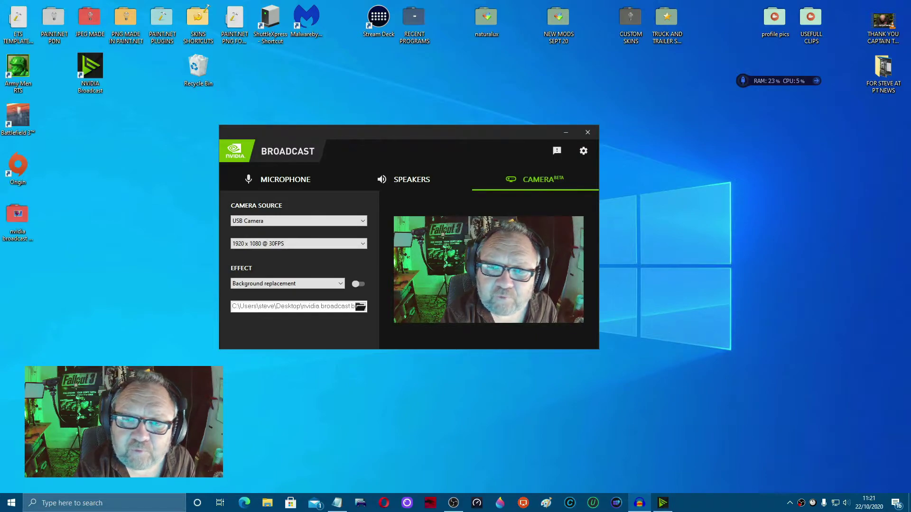
# View the OBS window beside NVIDIA Broadcast, minimise OBS and move NVIDIA Broadcast back to the middle of the desktop
pyautogui.moveTo(489, 133); pyautogui.dragTo(278, 131)
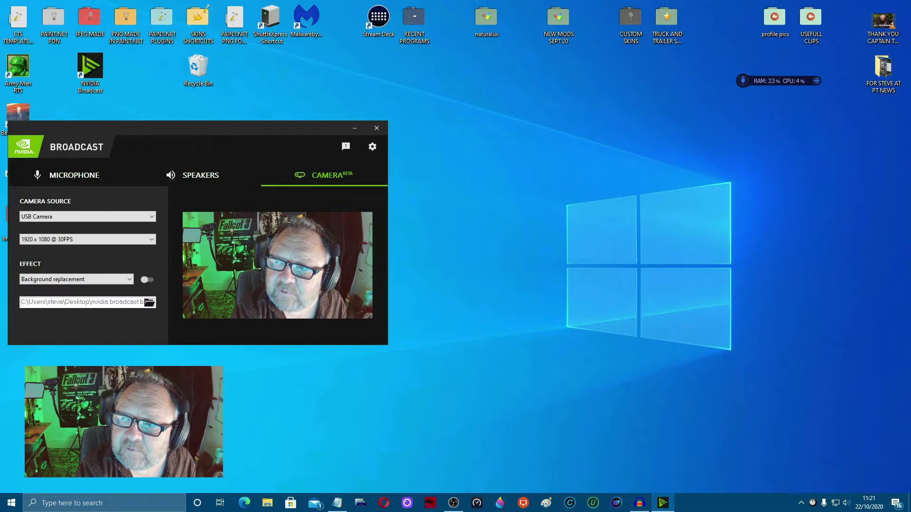
pyautogui.hotkey('alt', 'Tab')
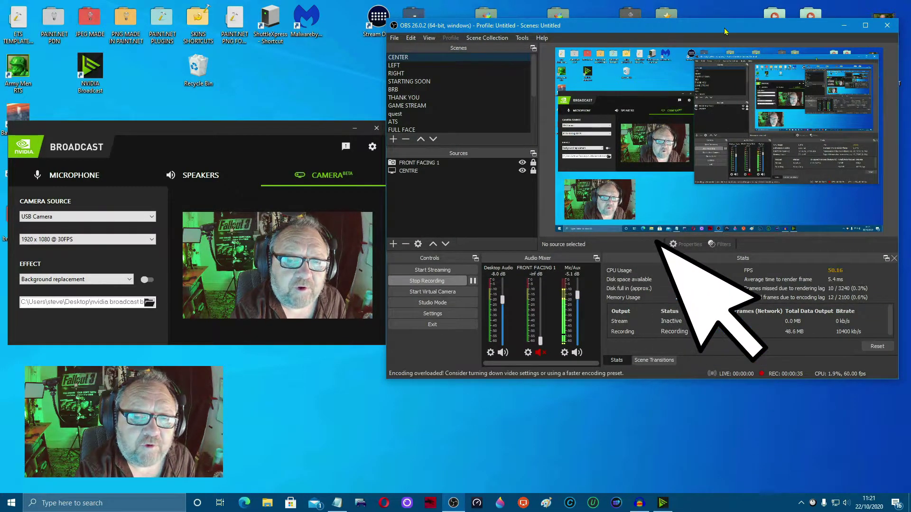
pyautogui.press('super+Down')
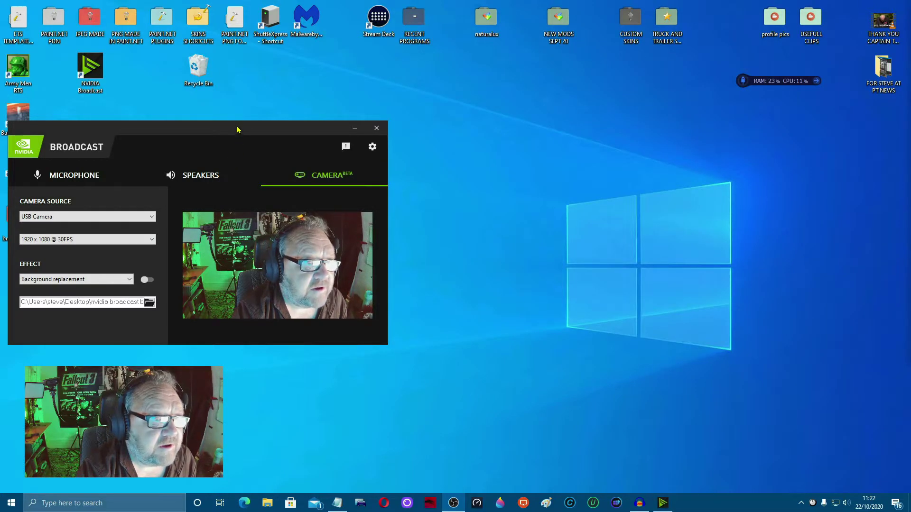
pyautogui.moveTo(237, 130); pyautogui.dragTo(479, 122)
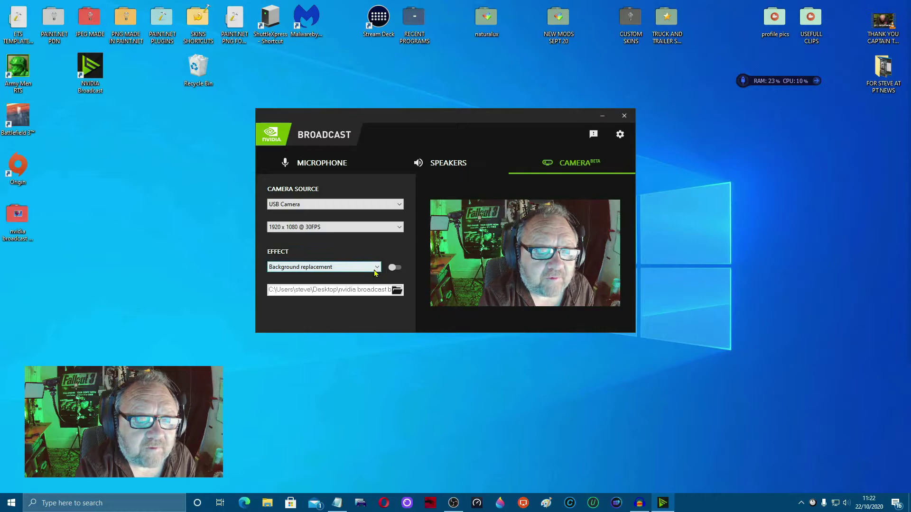
# Choose the Background blur camera effect, turn it on and adjust its strength to about half
pyautogui.click(376, 269)
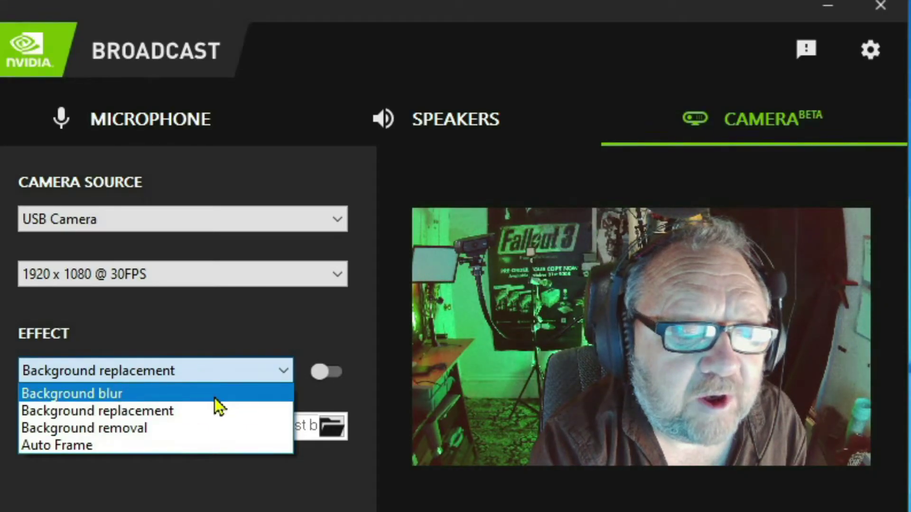
pyautogui.click(348, 277)
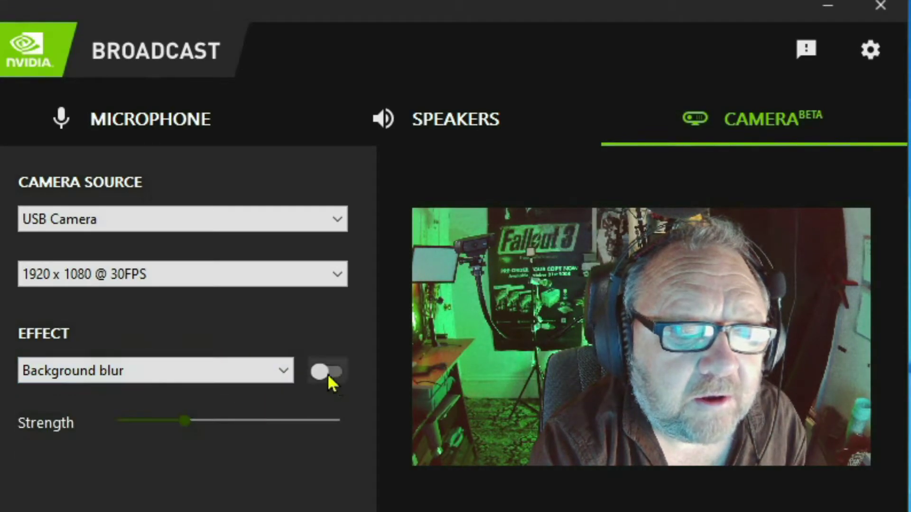
pyautogui.click(331, 372)
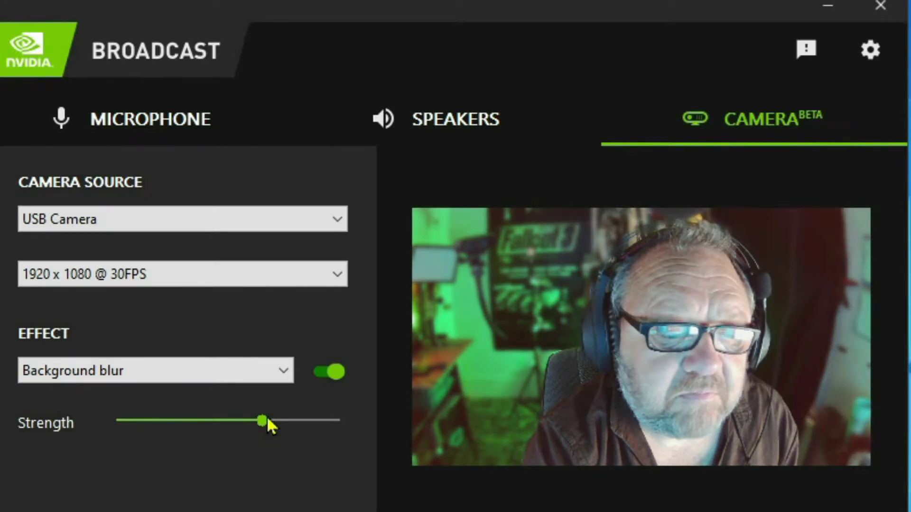
pyautogui.moveTo(259, 420); pyautogui.dragTo(211, 421)
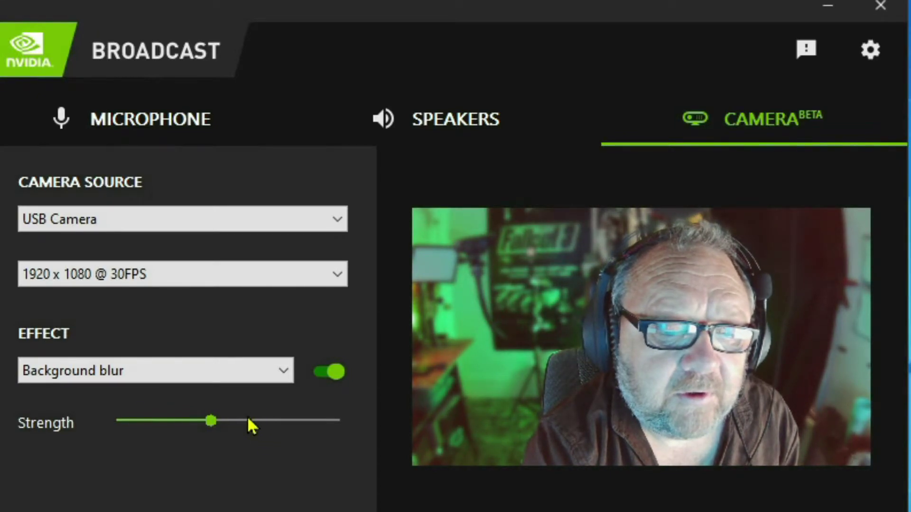
pyautogui.click(222, 420)
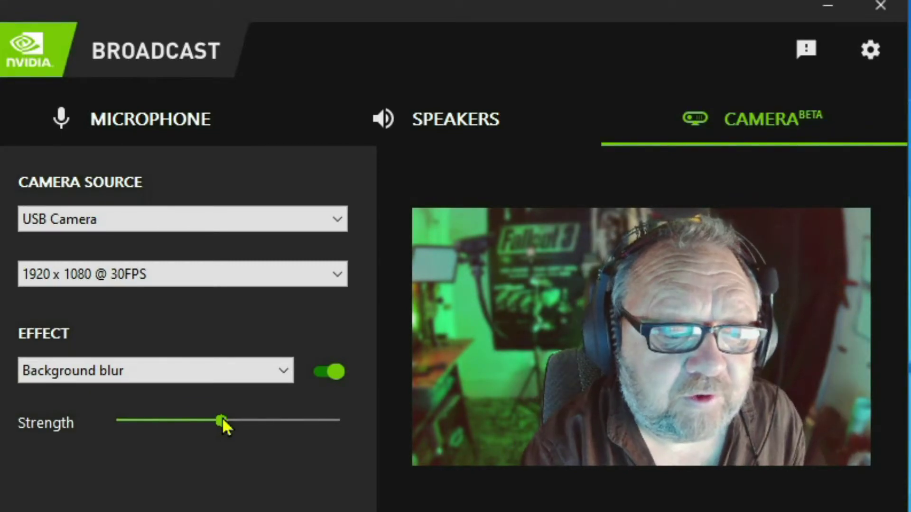
pyautogui.moveTo(222, 421); pyautogui.dragTo(293, 419)
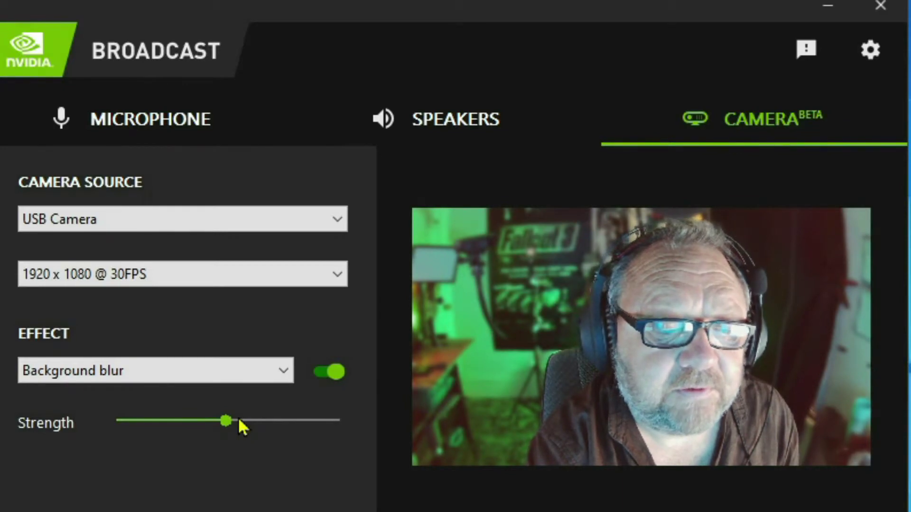
# Try the Background removal camera effect, and switch the effect to Background replacement
pyautogui.click(282, 379)
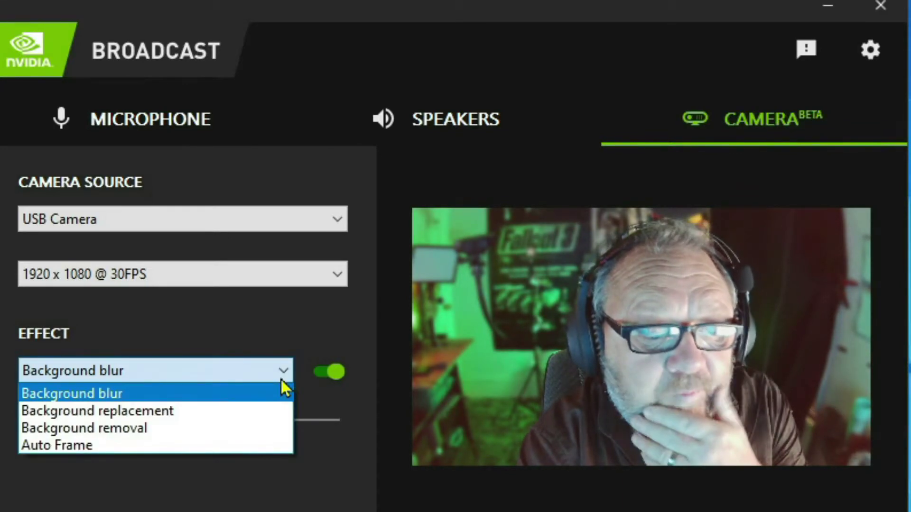
pyautogui.click(240, 428)
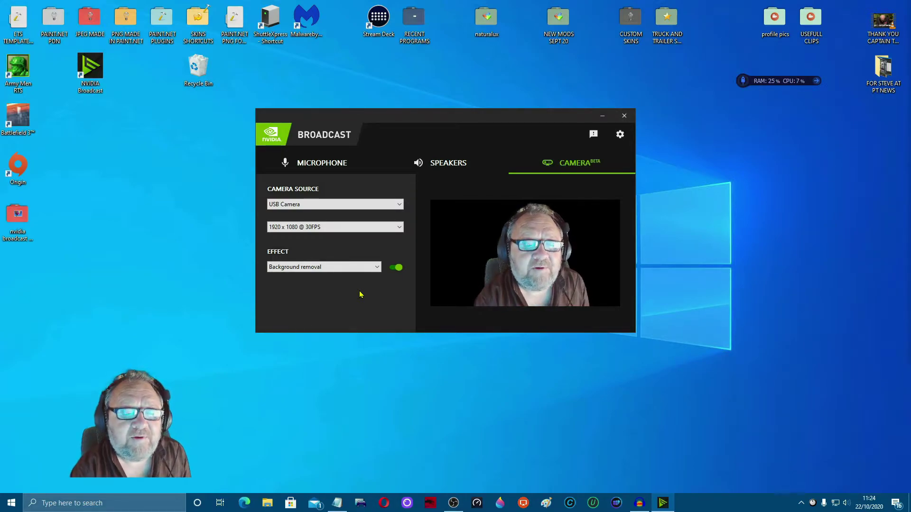
pyautogui.click(374, 268)
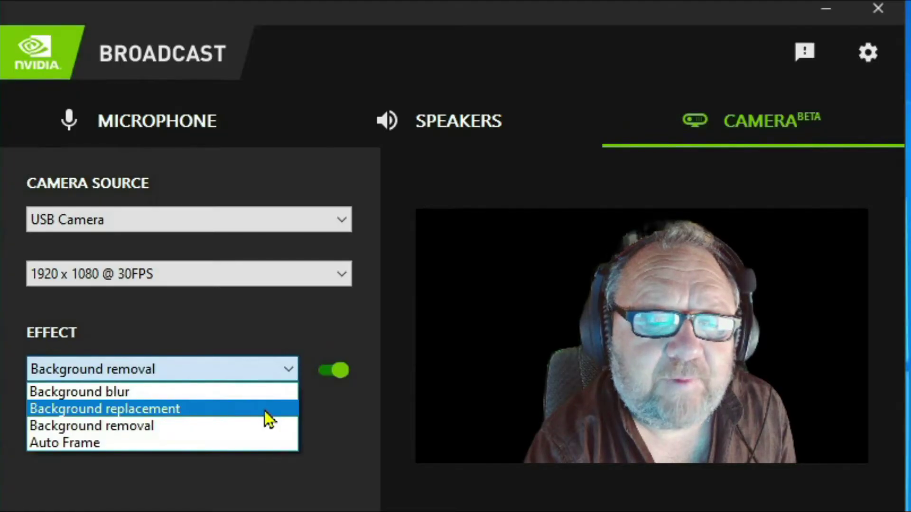
pyautogui.click(264, 410)
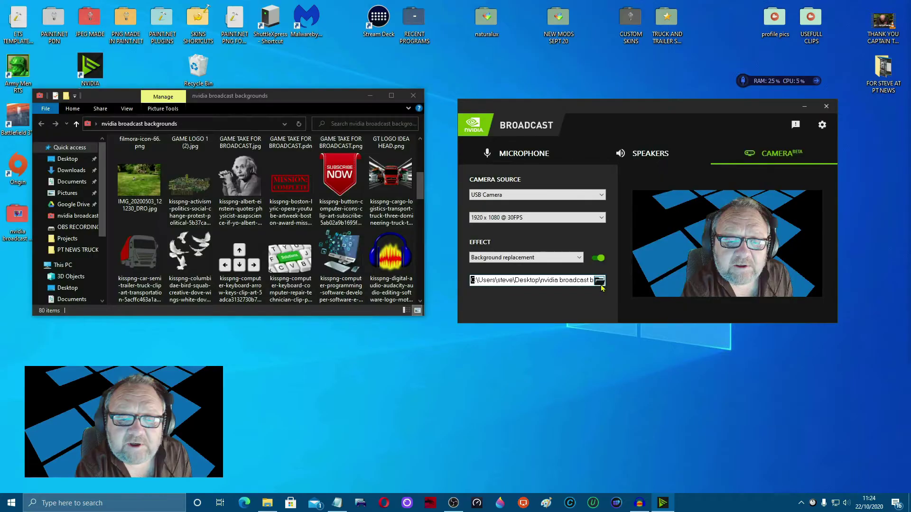
# Move the background file chooser aside and try the garden photo IMG_20200503_121230_DRO.jpg as the replacement background
pyautogui.click(336, 424)
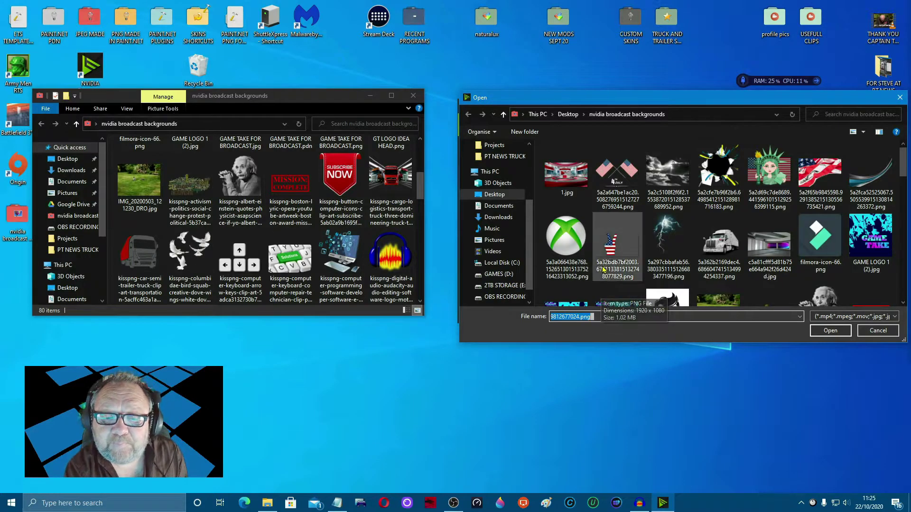
pyautogui.moveTo(703, 99); pyautogui.dragTo(265, 98)
pyautogui.scroll(-3, 152, 185)
pyautogui.scroll(1, 190, 190)
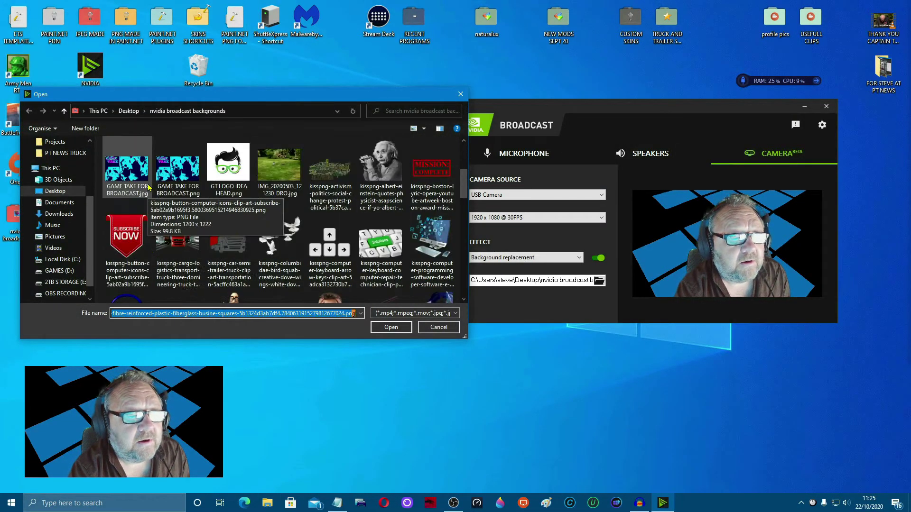
pyautogui.click(280, 169)
pyautogui.click(406, 332)
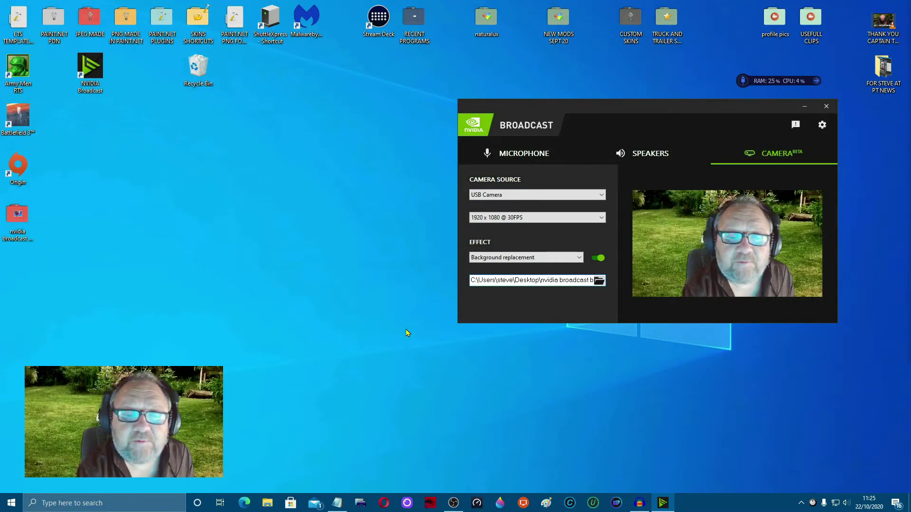
# Try the grey virtual studio image as the replacement background, and replace it with the blue lightning image
pyautogui.click(600, 281)
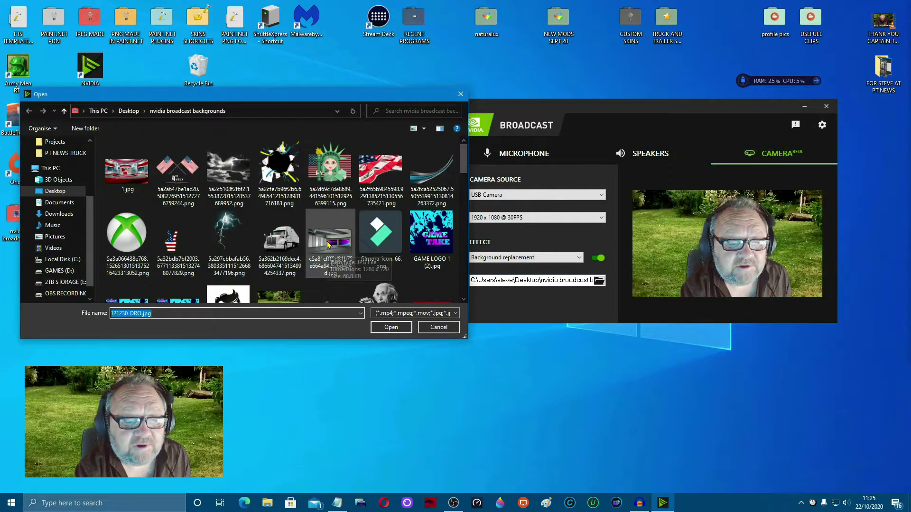
pyautogui.click(339, 255)
pyautogui.click(395, 326)
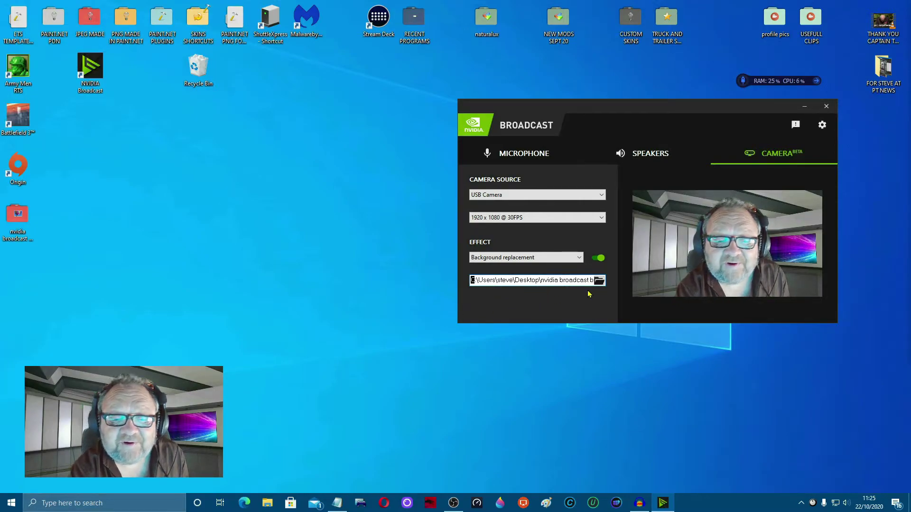
pyautogui.click(599, 280)
pyautogui.click(383, 329)
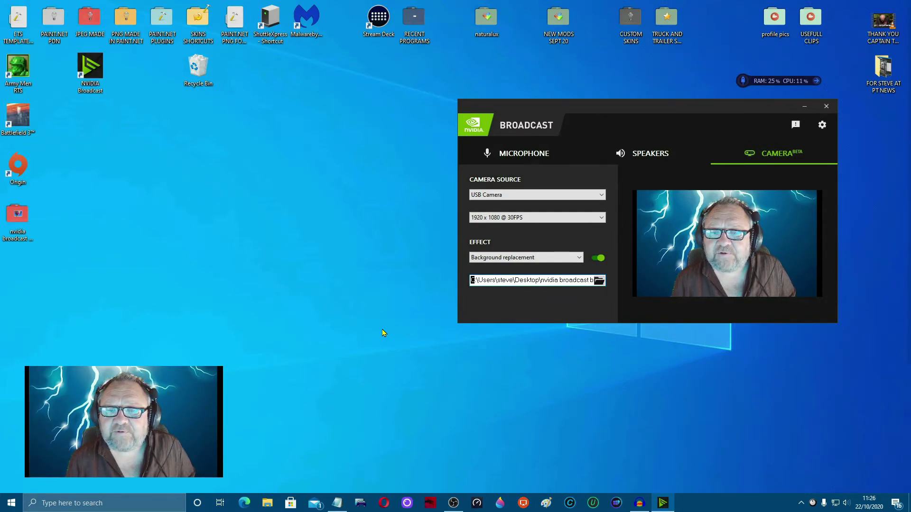
# Try the Auto Frame camera effect, and switch the effect back to Background replacement
pyautogui.click(578, 261)
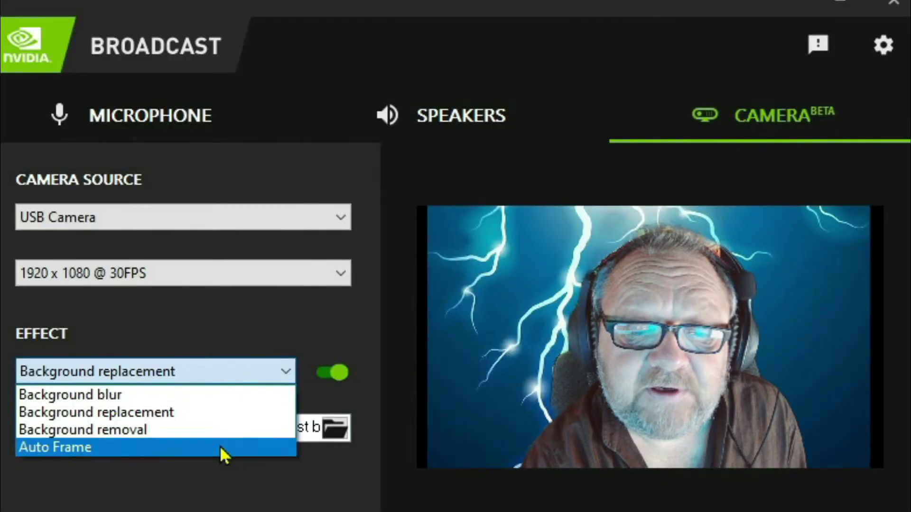
pyautogui.click(217, 448)
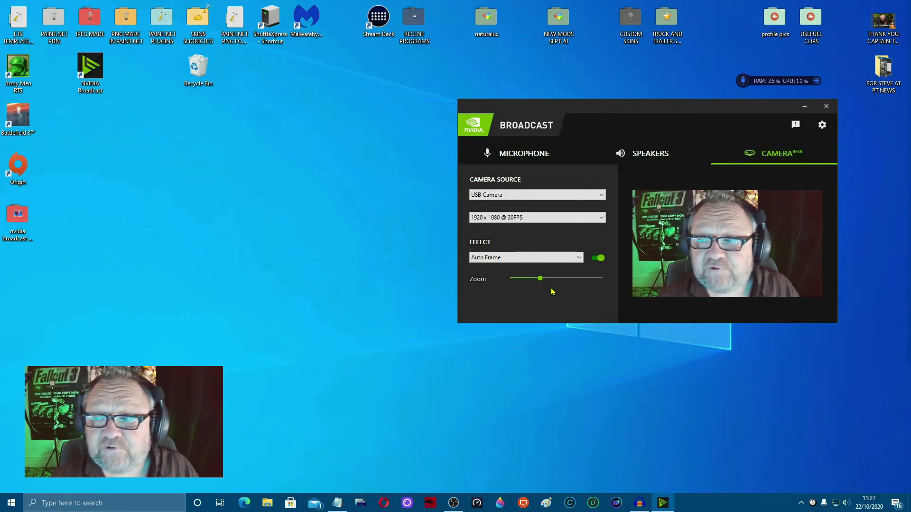
pyautogui.click(559, 258)
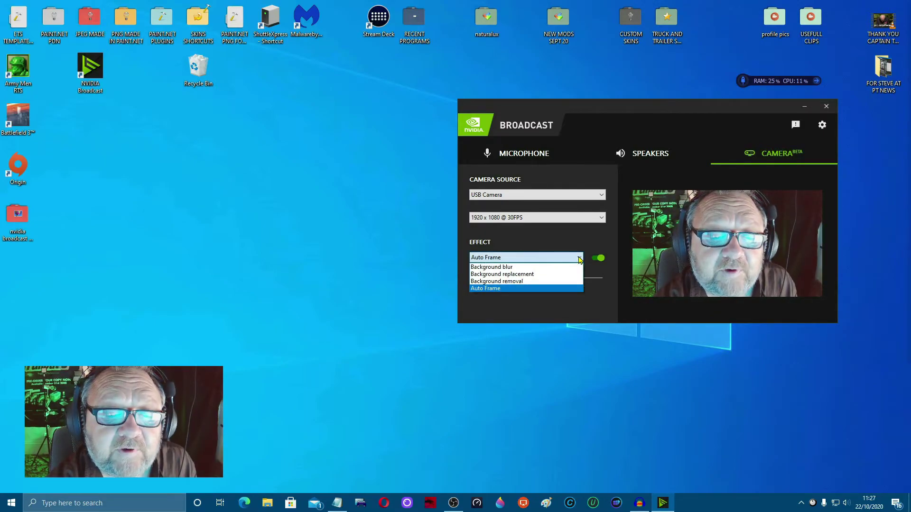
pyautogui.click(562, 274)
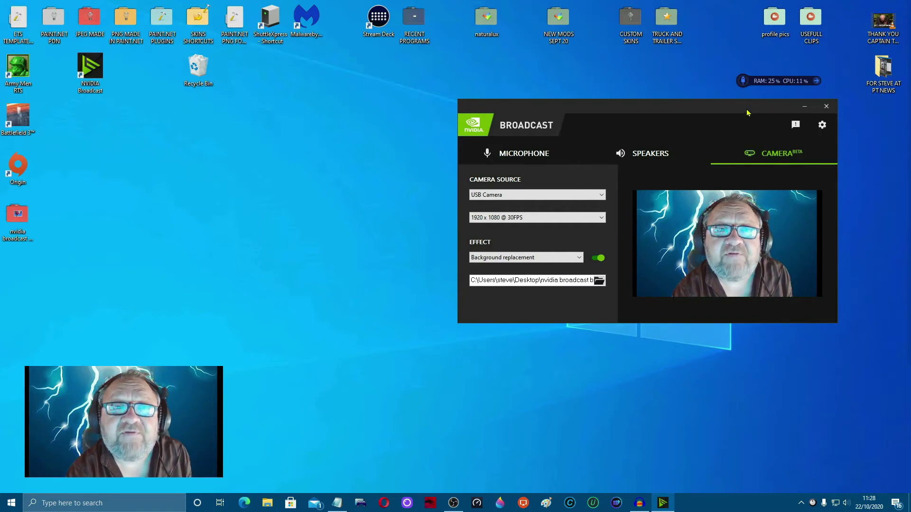
# Move the NVIDIA Broadcast window aside and close it, and open the audio filters of Mic/Aux in OBS
pyautogui.moveTo(747, 112); pyautogui.dragTo(332, 103)
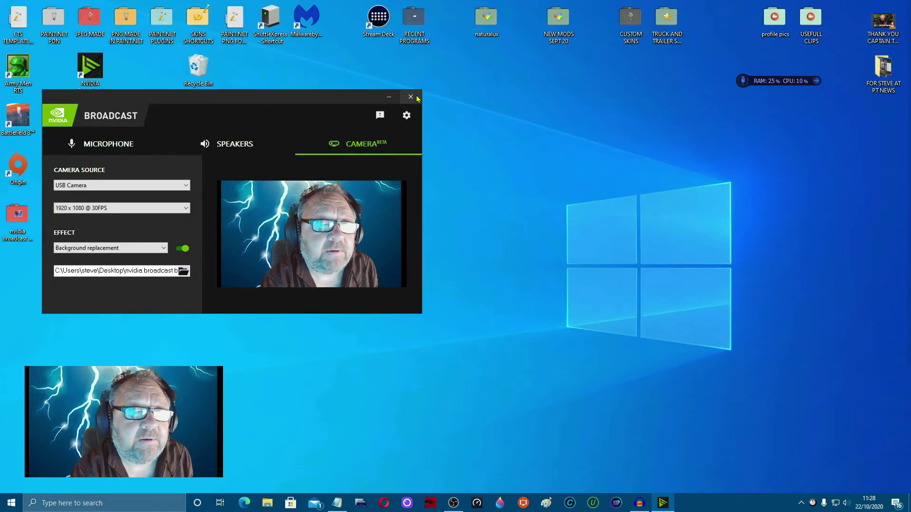
pyautogui.click(411, 96)
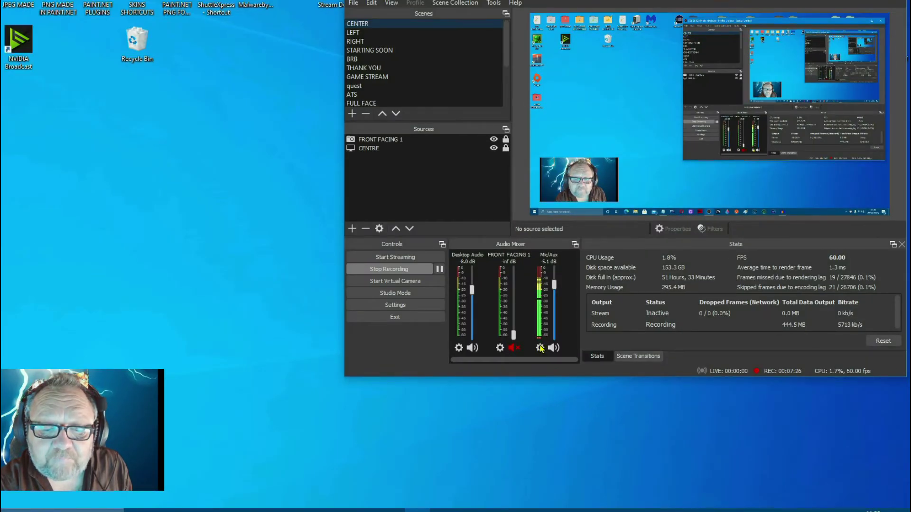
pyautogui.click(541, 348)
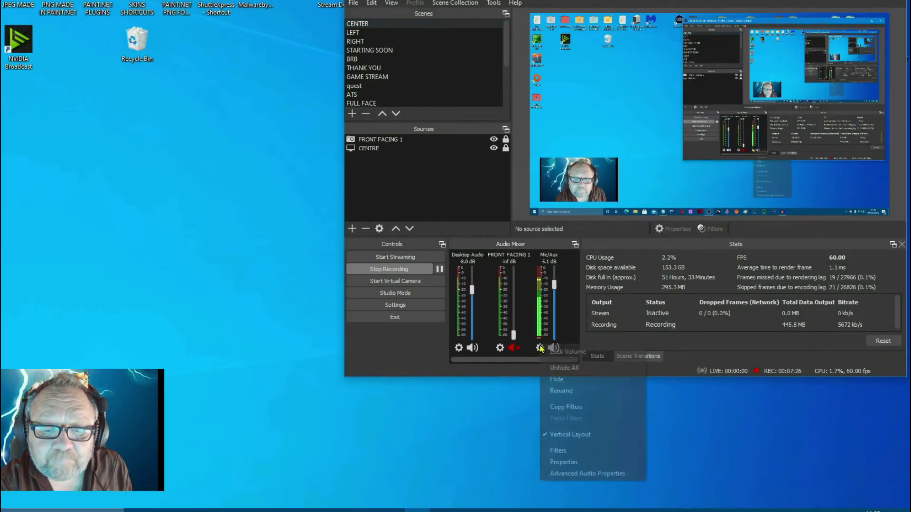
pyautogui.click(569, 452)
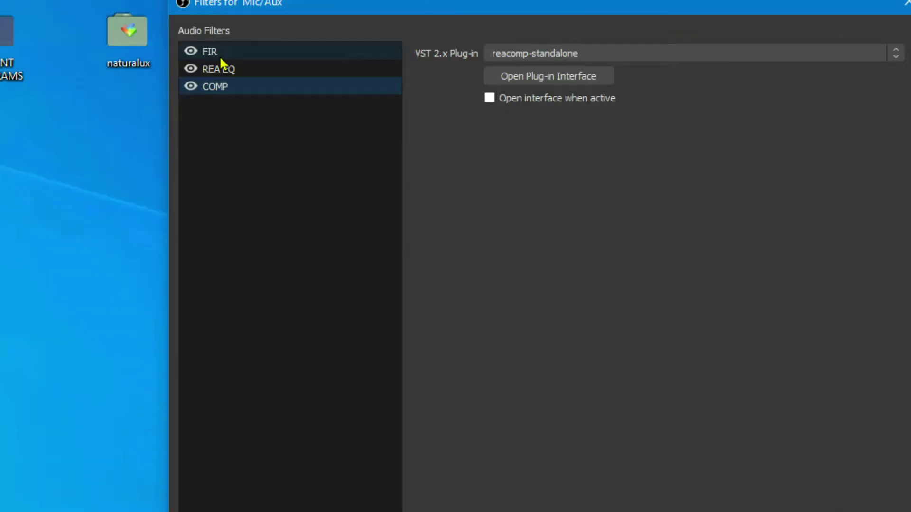
# Open the FIR filter's ReaFir interface, reset its curve and automatically build a new noise profile, turning profile building off when captured
pyautogui.click(221, 56)
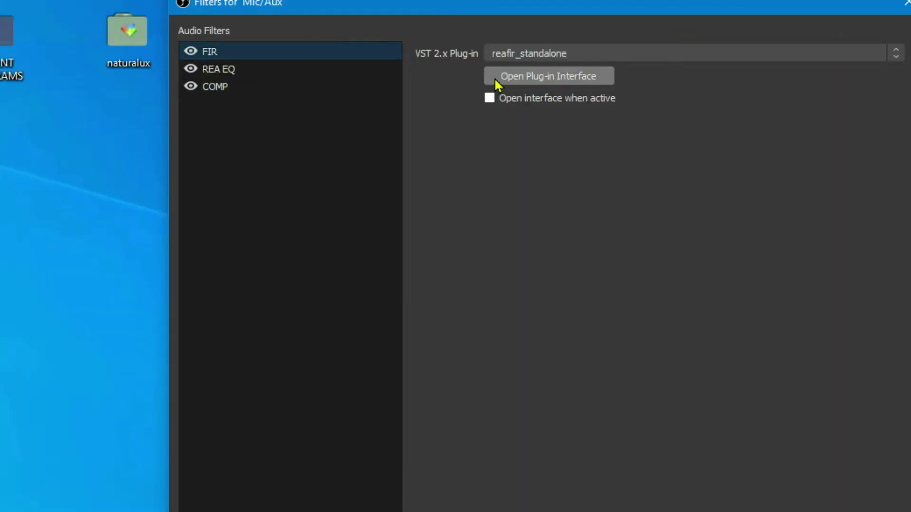
pyautogui.click(496, 80)
pyautogui.moveTo(101, 240); pyautogui.dragTo(689, 44)
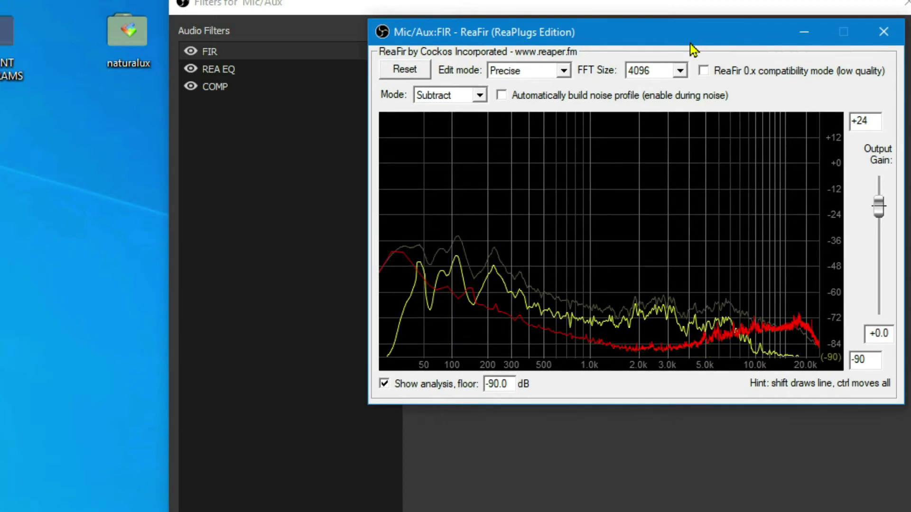
pyautogui.click(406, 73)
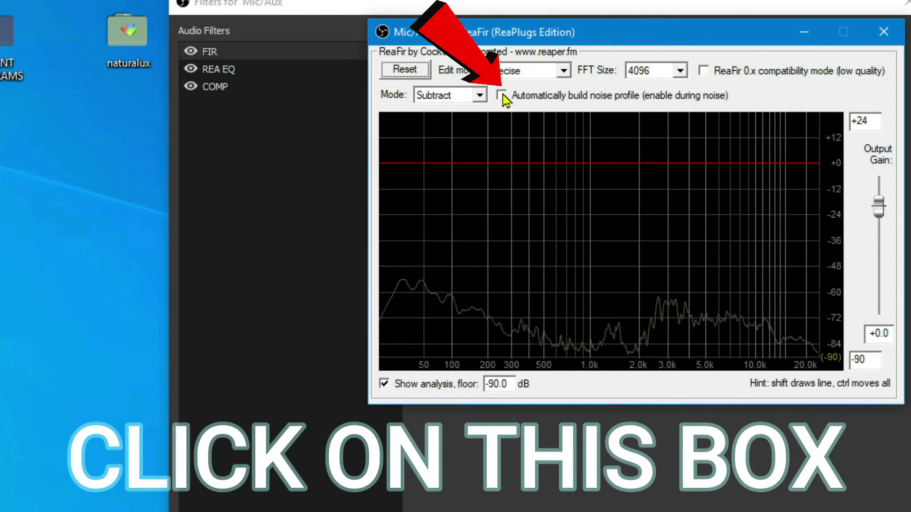
pyautogui.click(502, 95)
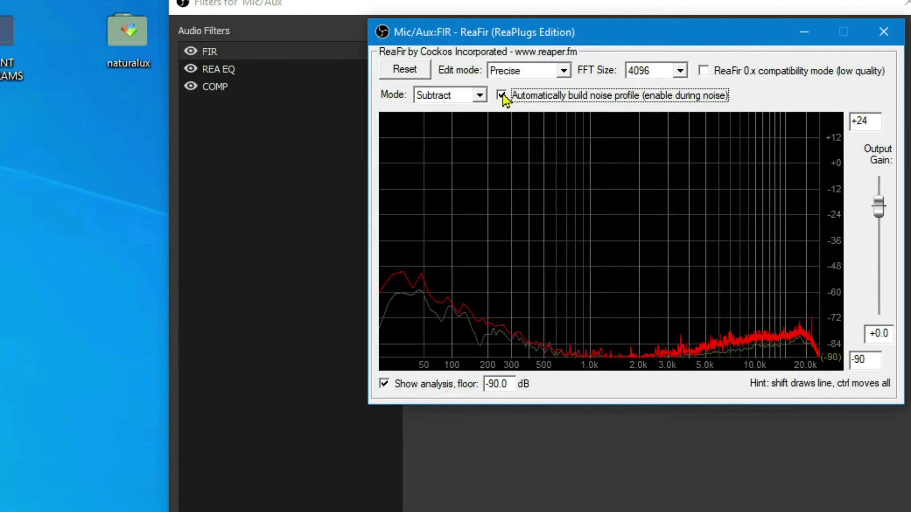
pyautogui.click(502, 96)
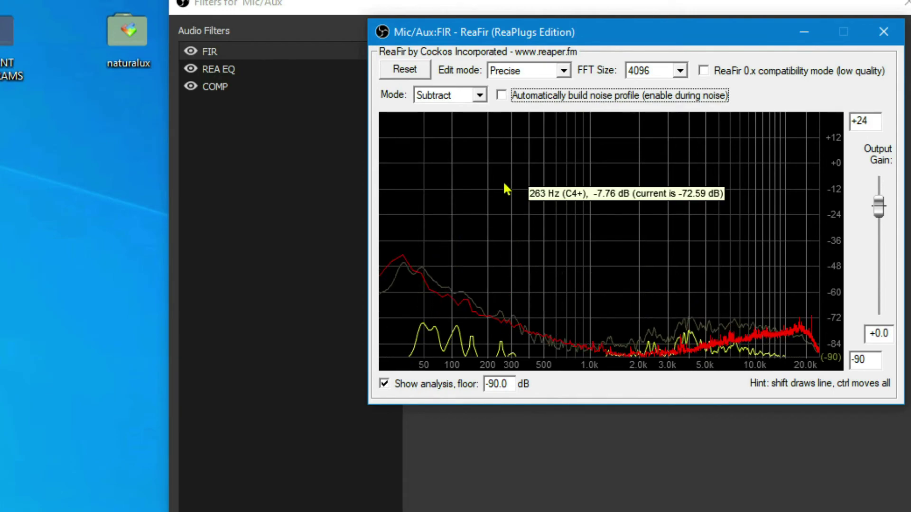
# Close the ReaFir interface and disable the FIR filter on Mic/Aux
pyautogui.click(192, 55)
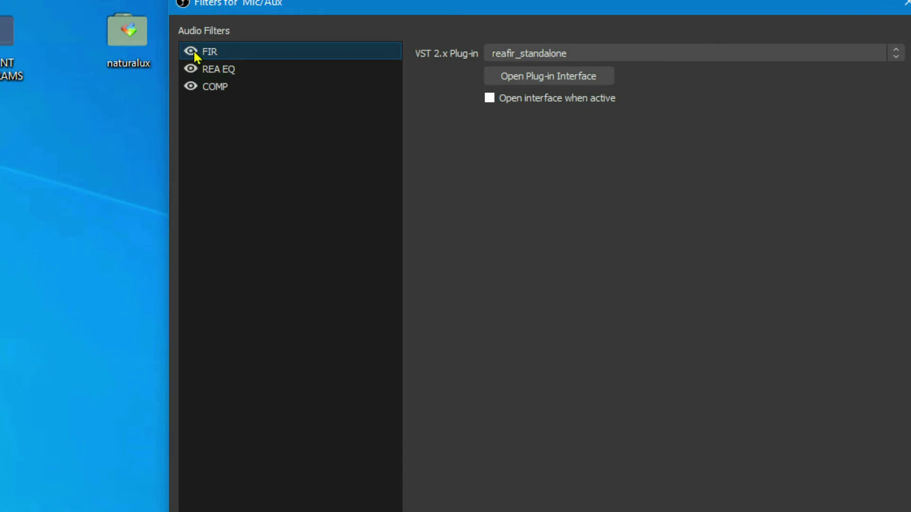
pyautogui.click(192, 51)
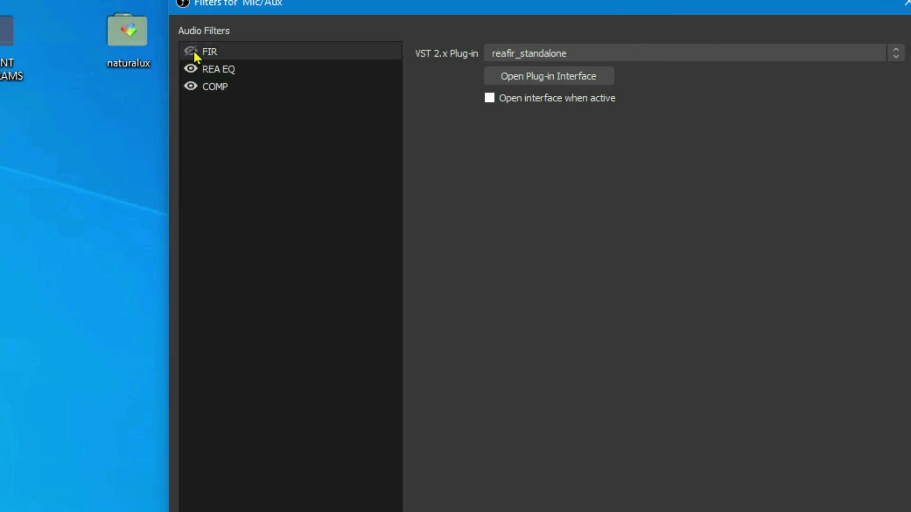